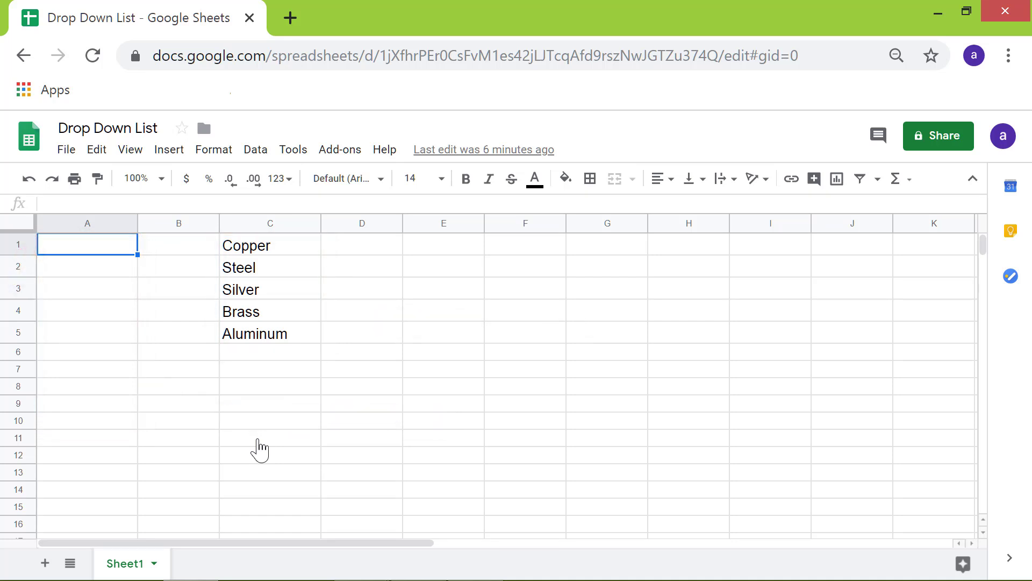
Add data validation to cells A1:A10 that shows an in-cell dropdown list taken from the range C1:C5.
shift+click(97, 422)
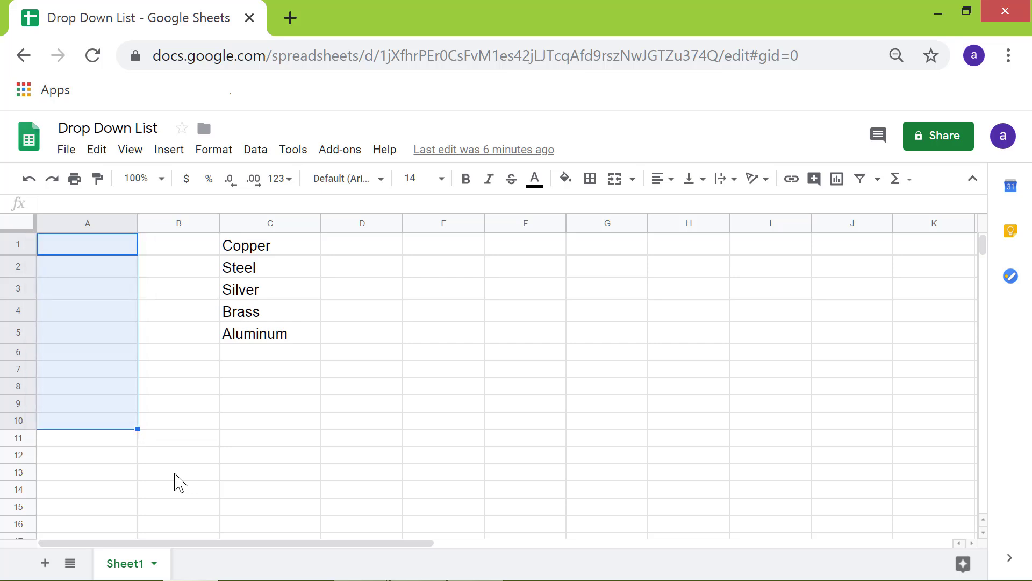
click(261, 153)
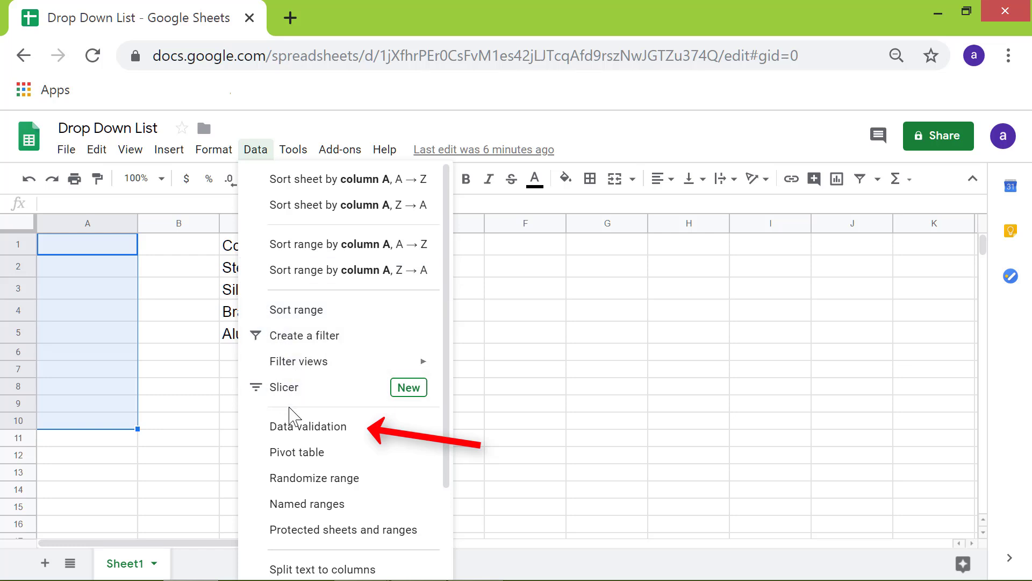
click(291, 426)
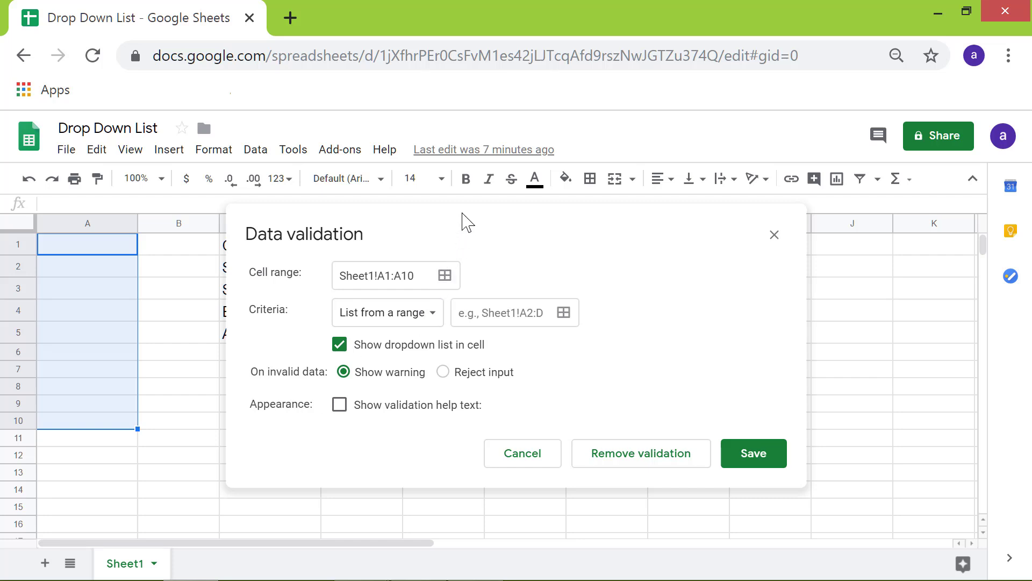
drag(474, 220, 572, 217)
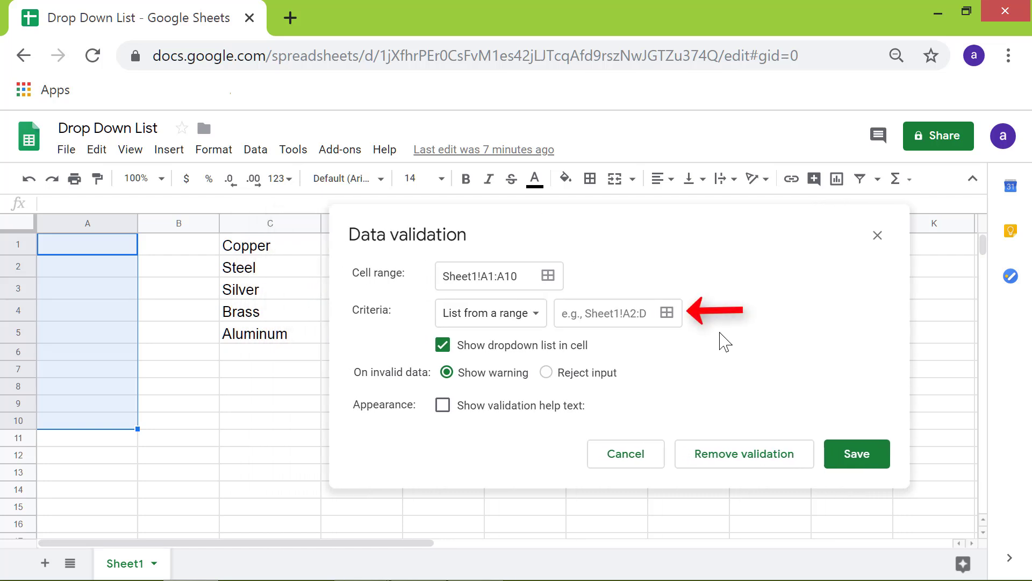
click(567, 311)
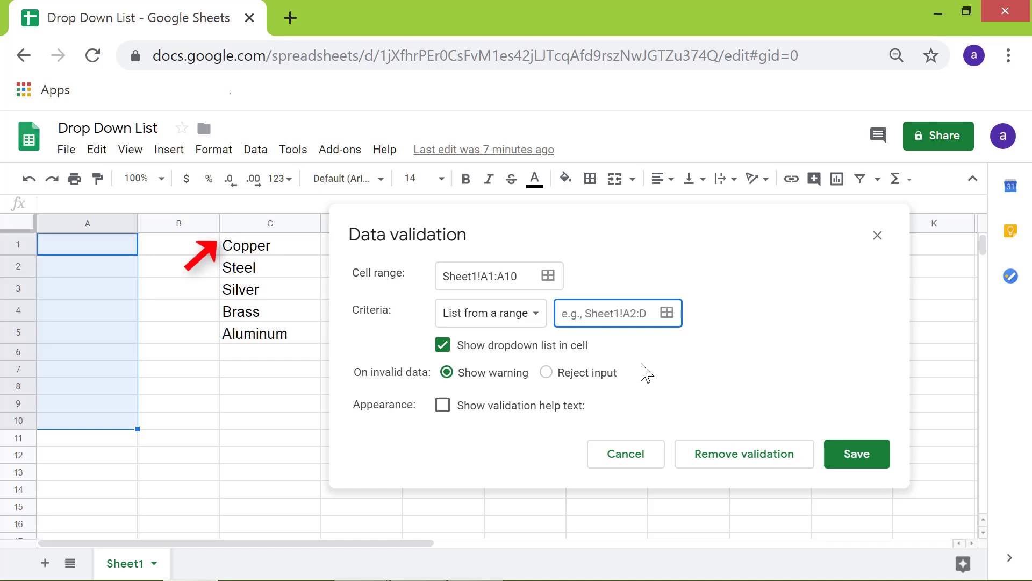
click(290, 250)
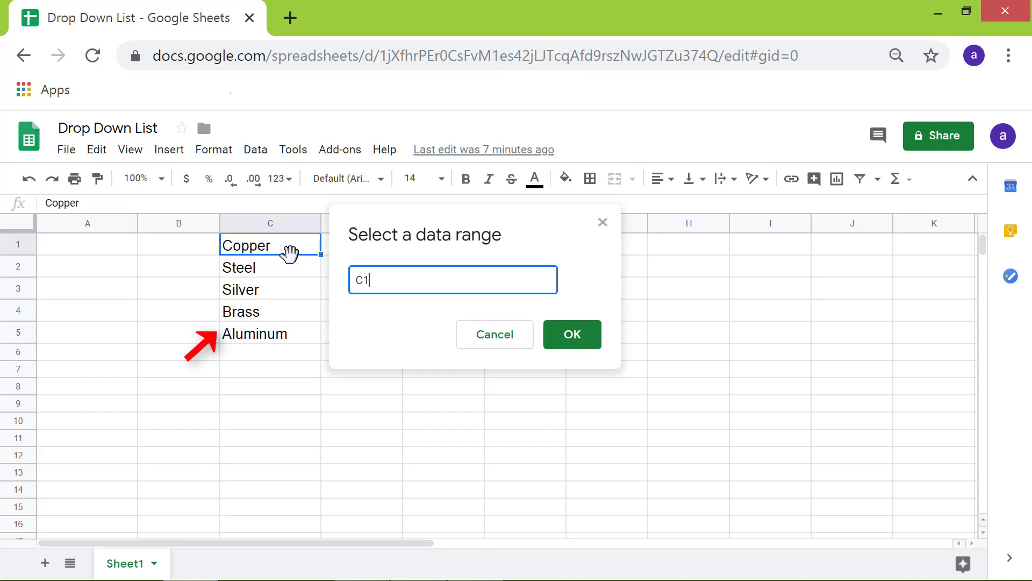
shift+click(292, 334)
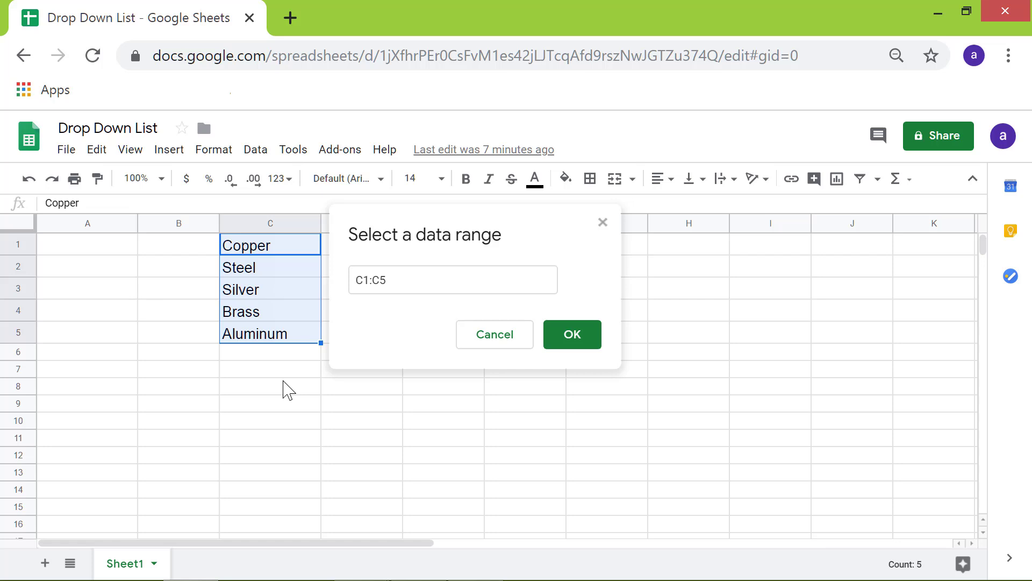
click(568, 336)
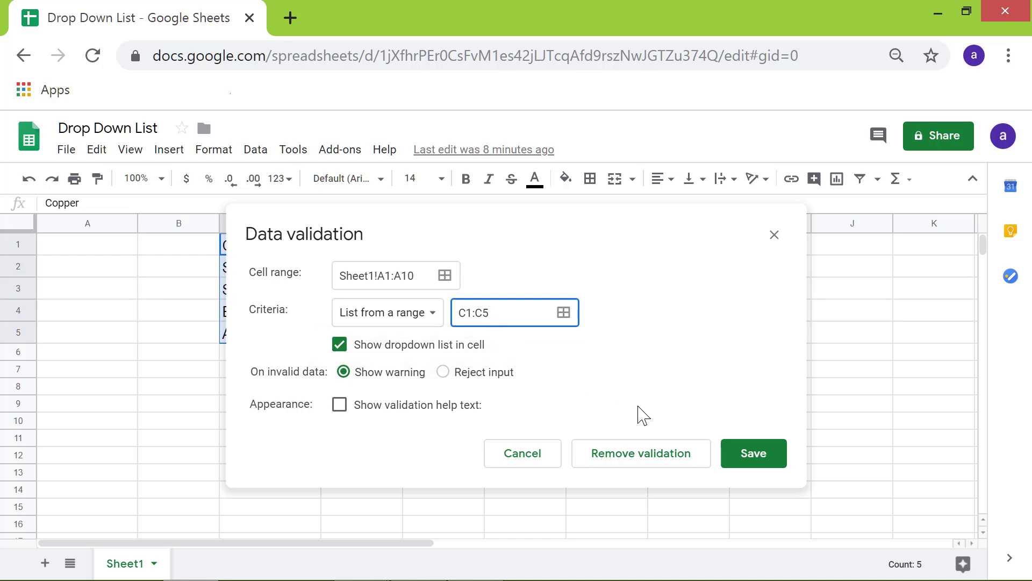
click(774, 459)
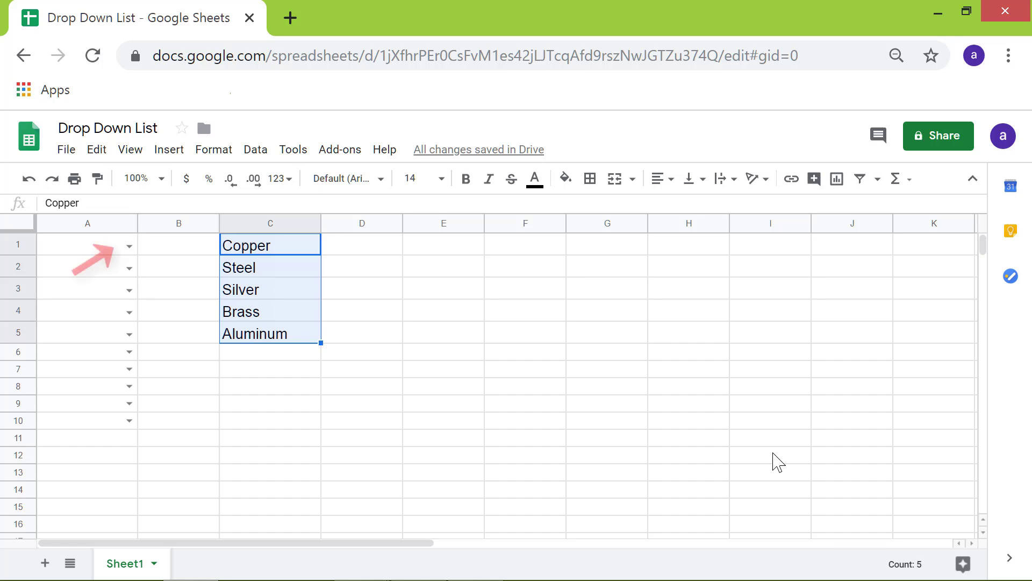
Choose Copper from the dropdown in cell A1 and enter the unlisted value platinum in cell A2.
click(129, 246)
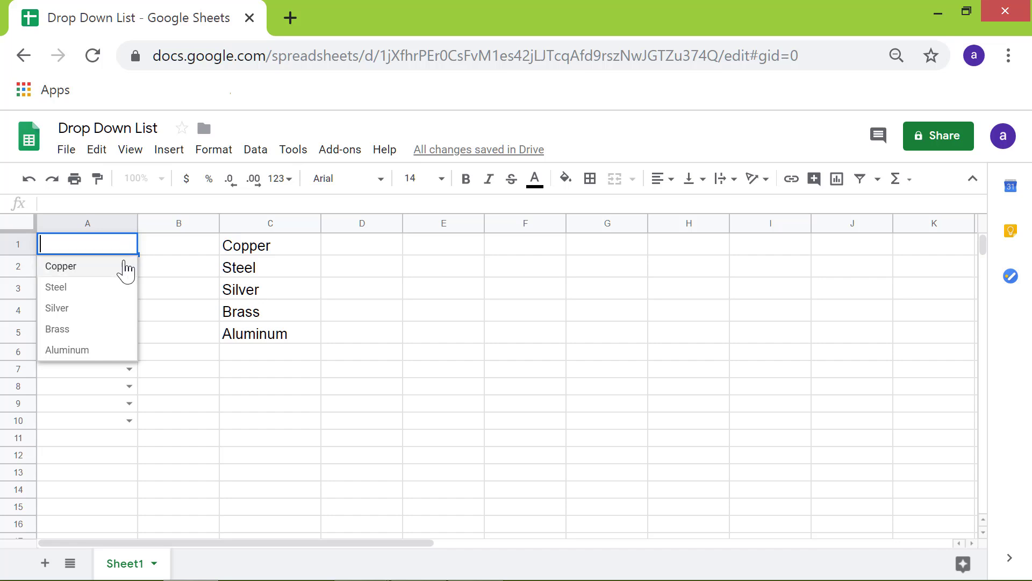
click(123, 266)
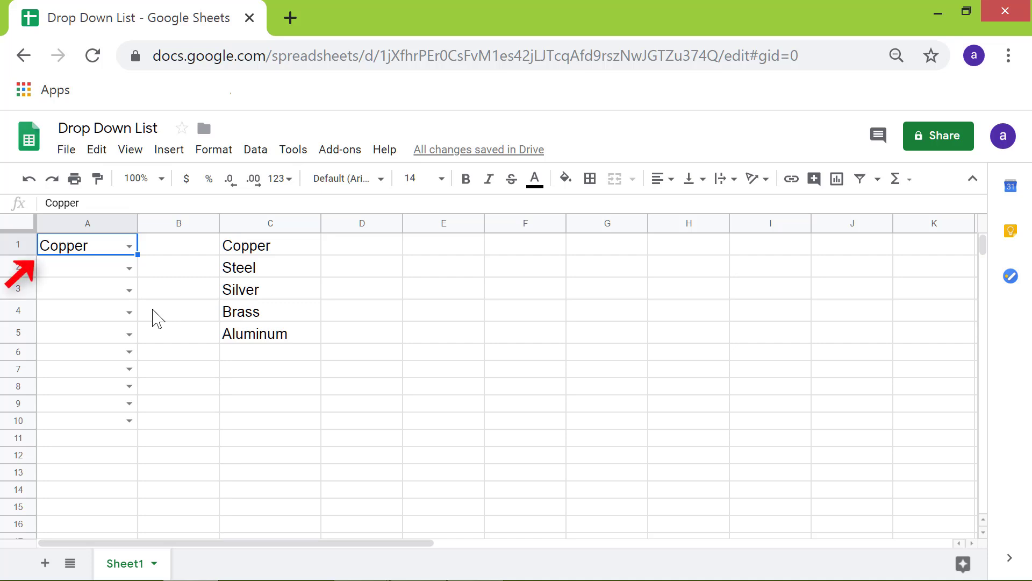
click(88, 272)
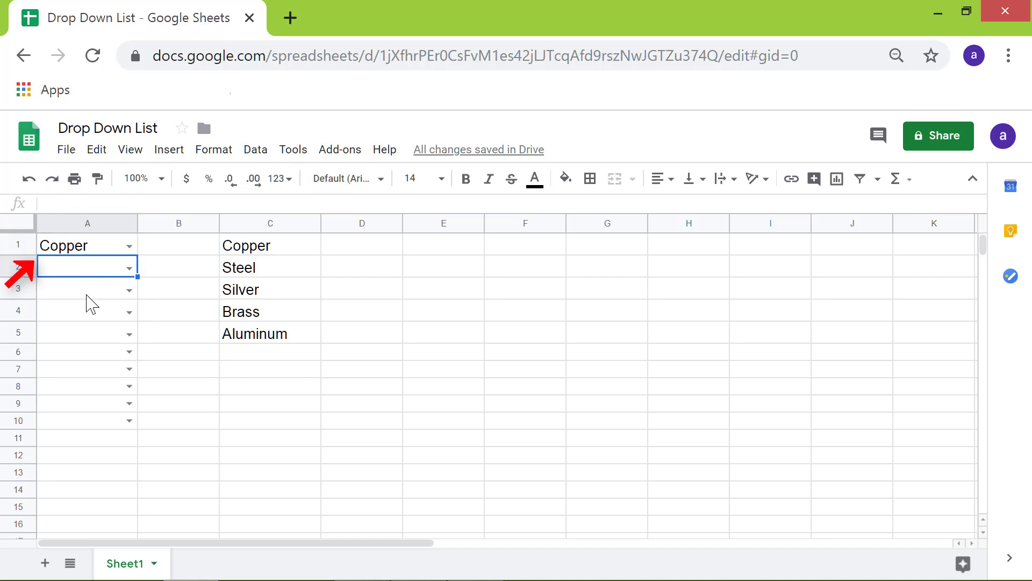
text(plati)
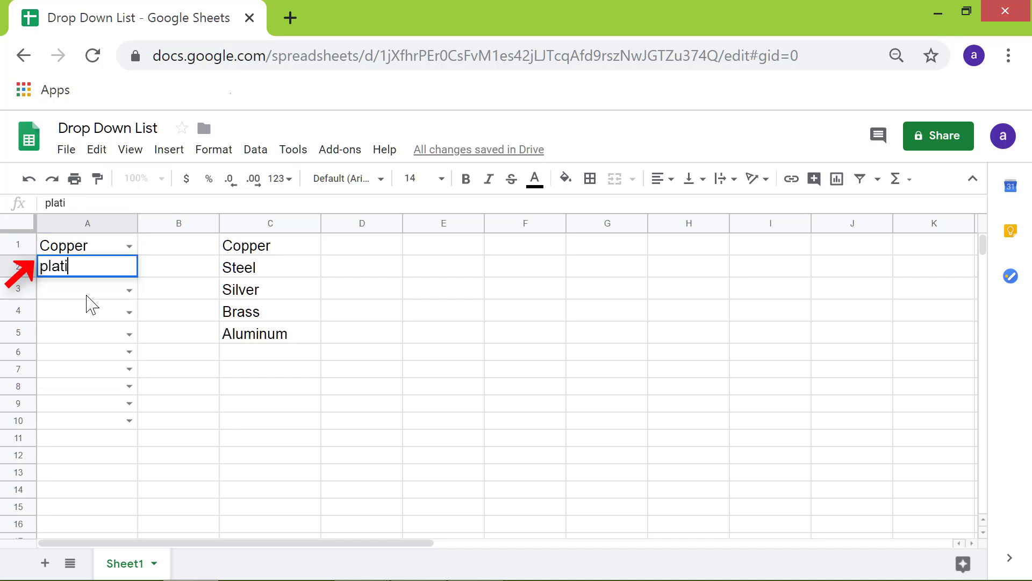
text(num)
key(Return)
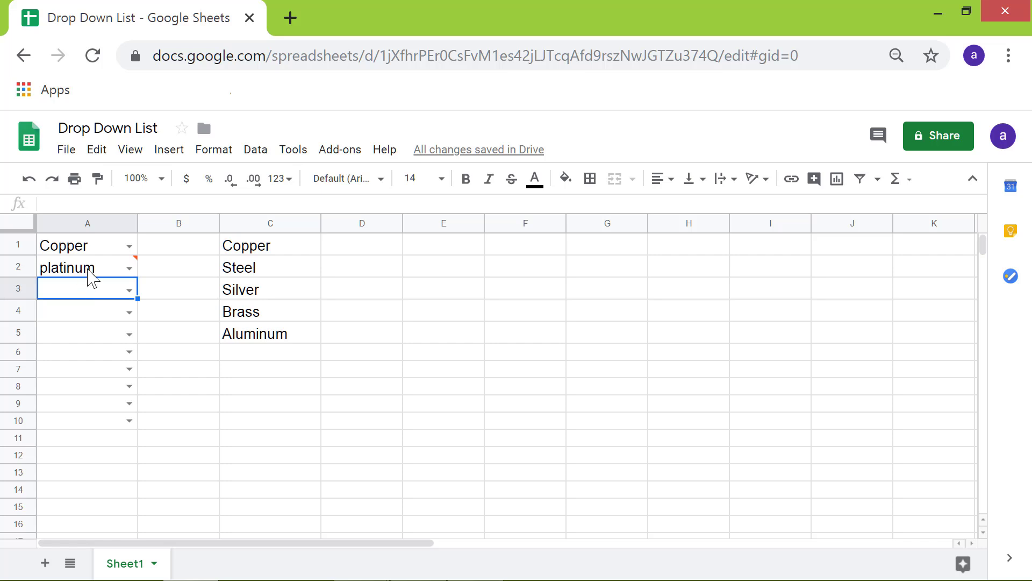
mouse_move(89, 273)
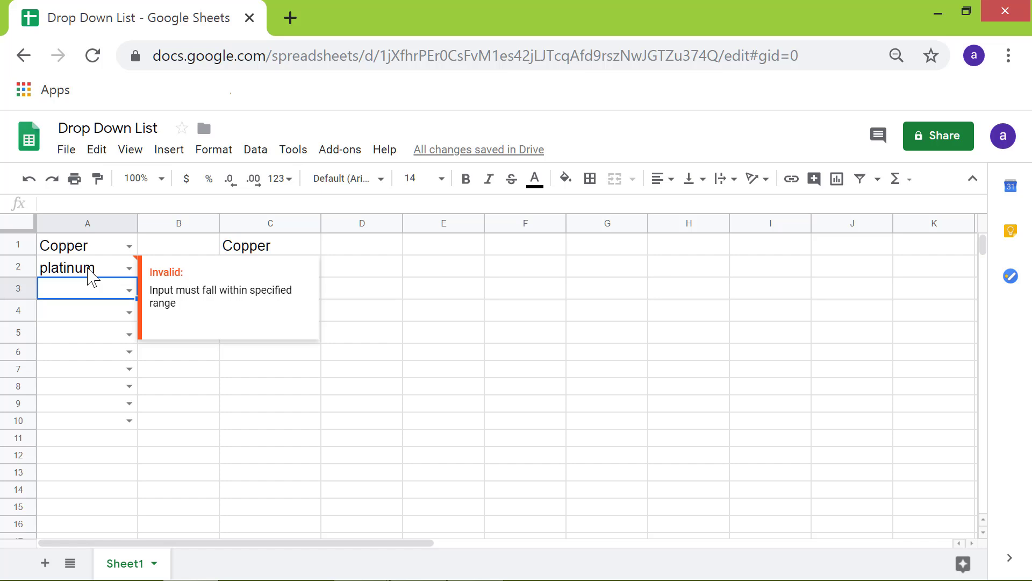
Change the data validation of cells A1:A10 to reject input when invalid data is entered.
drag(81, 246, 71, 430)
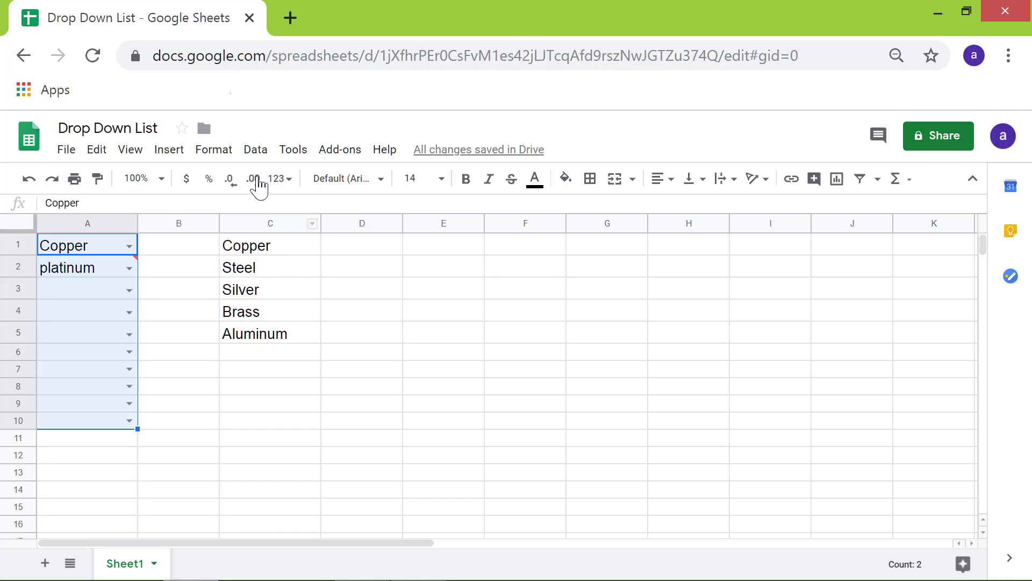
click(264, 153)
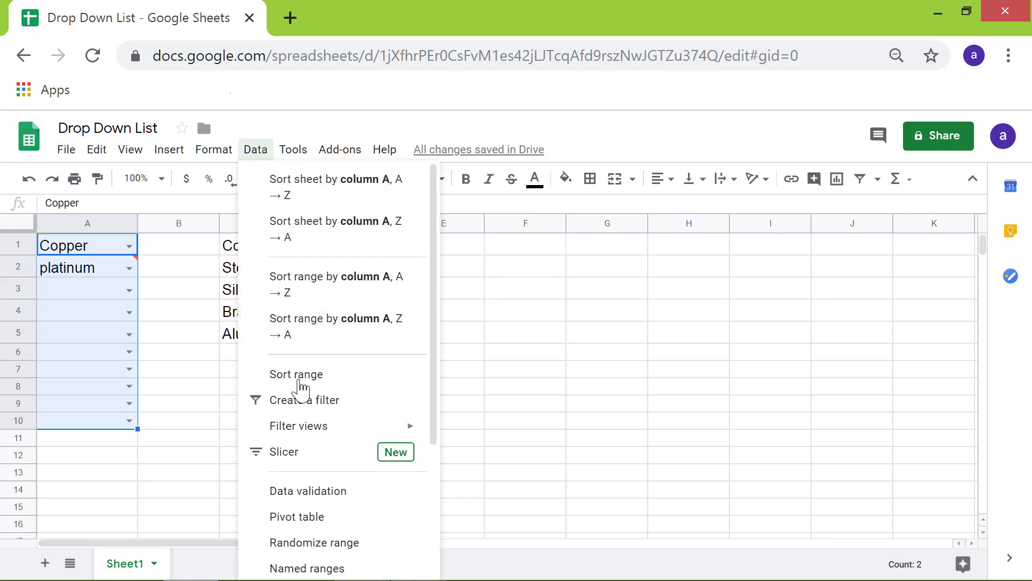
click(325, 427)
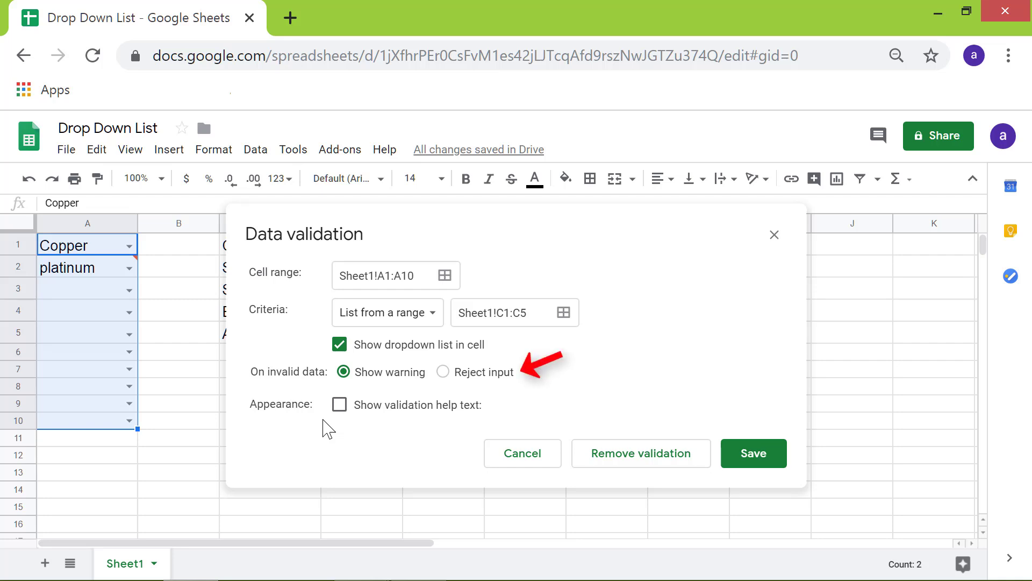
click(447, 373)
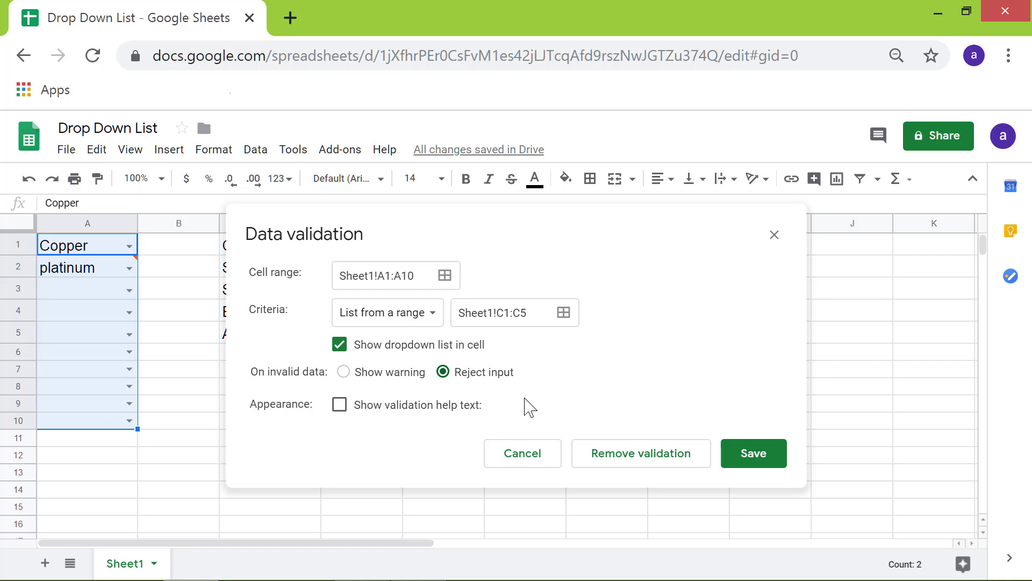
click(771, 455)
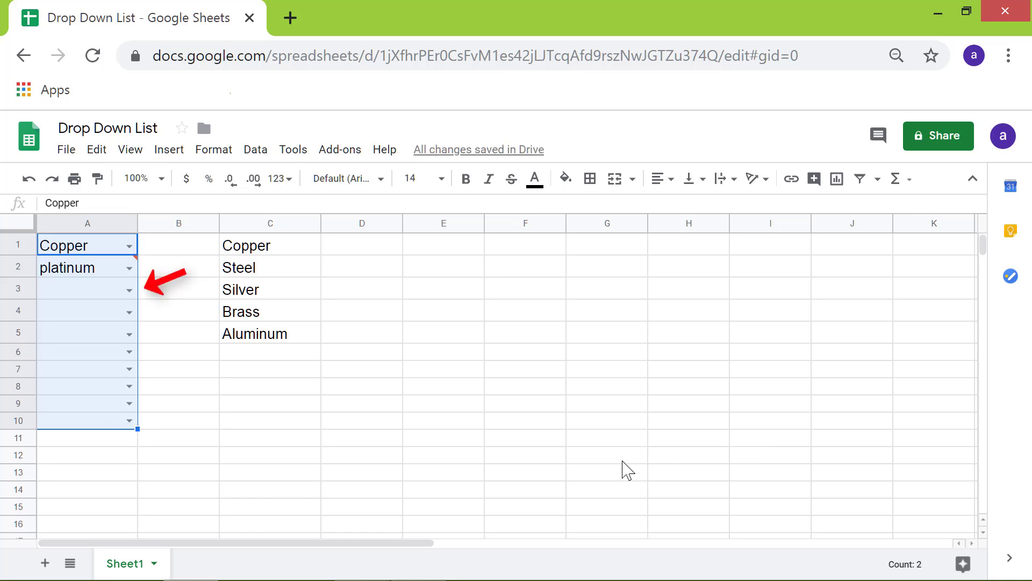
Try to enter the unlisted value iron in cell A3 to test the validation rule.
click(69, 293)
key(Return)
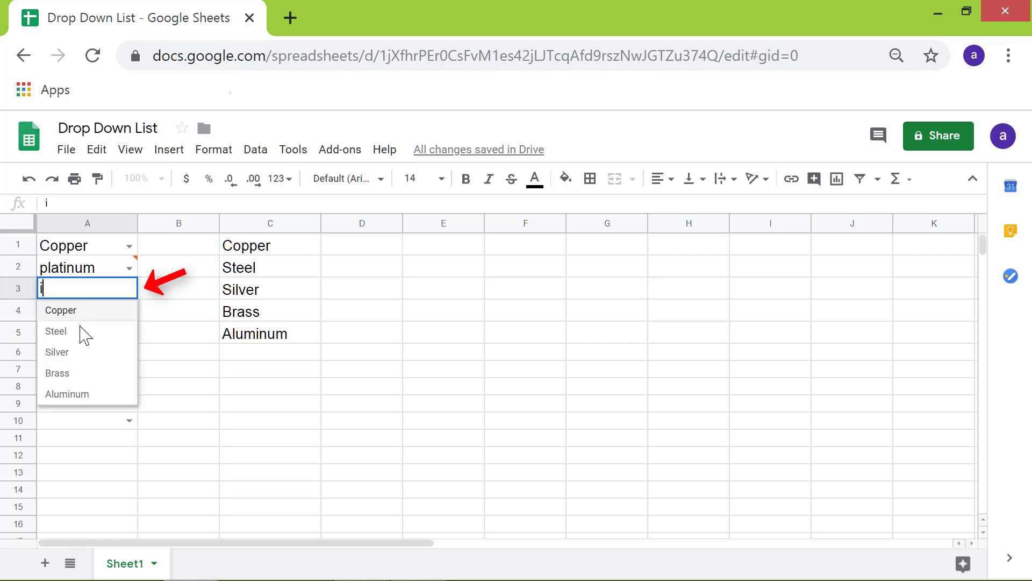
text(iron)
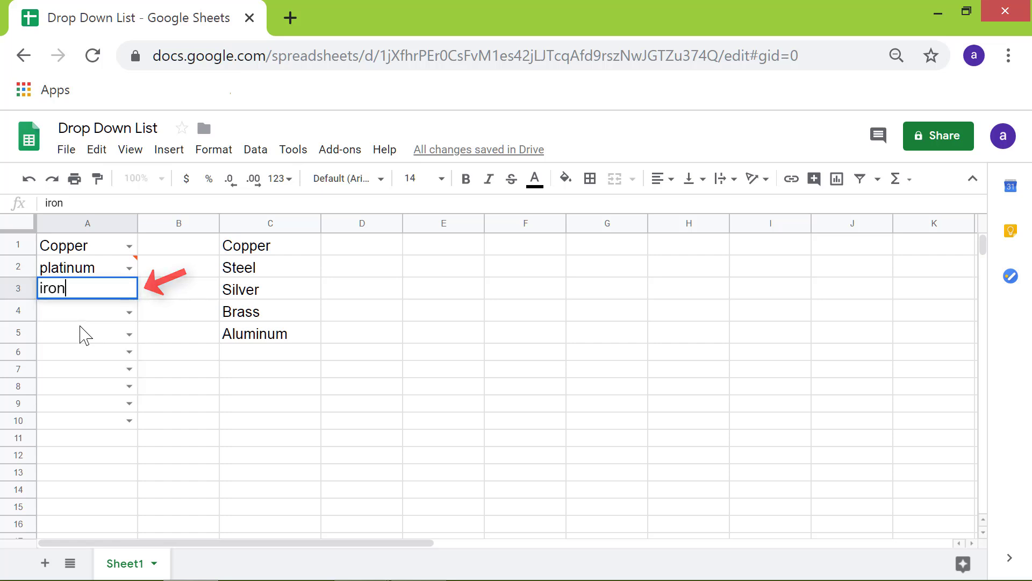
key(Return)
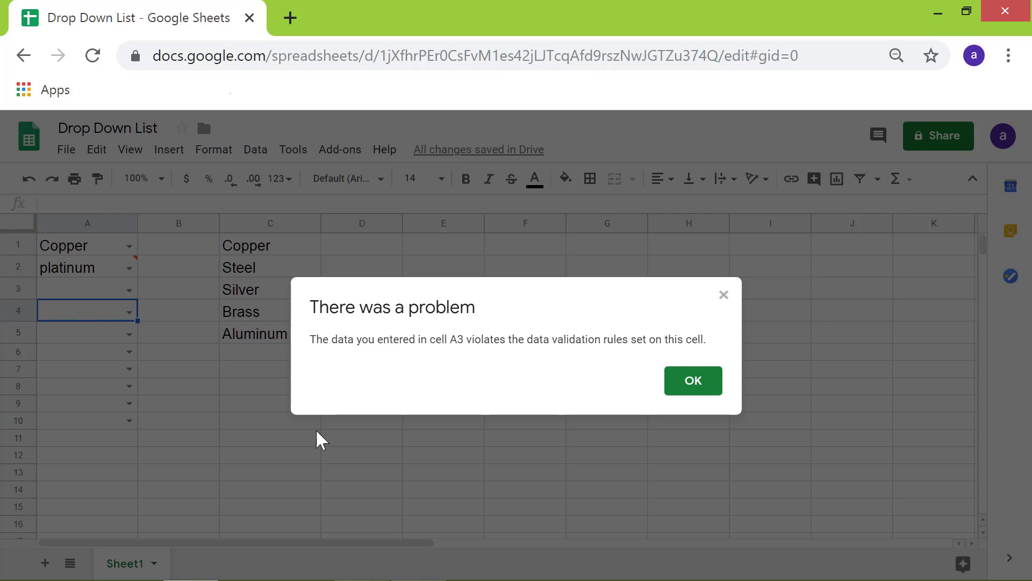
click(682, 386)
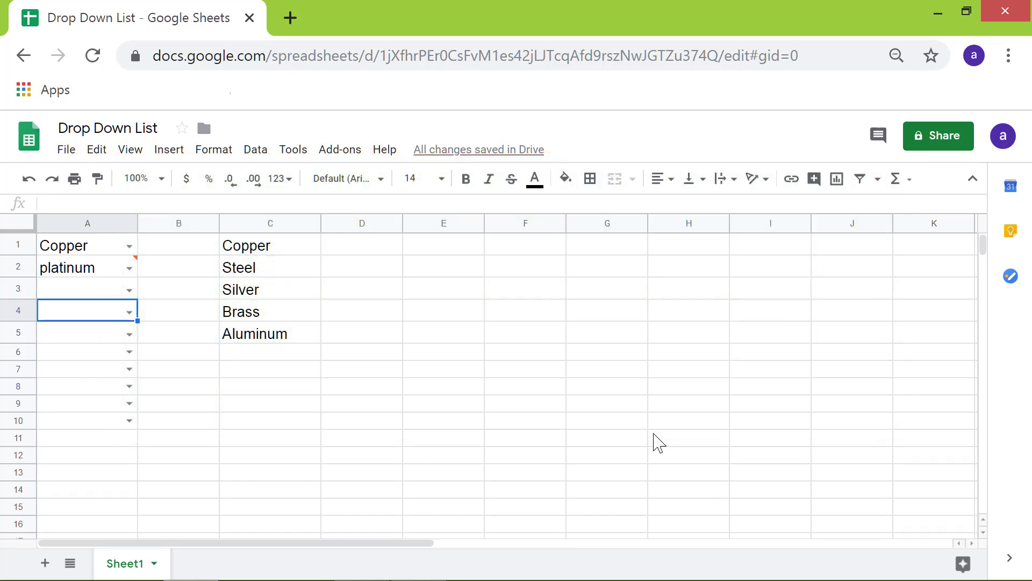
Enable validation help text for cells A1:A10 reading "Select an item from the drop down list or type valid data".
click(101, 251)
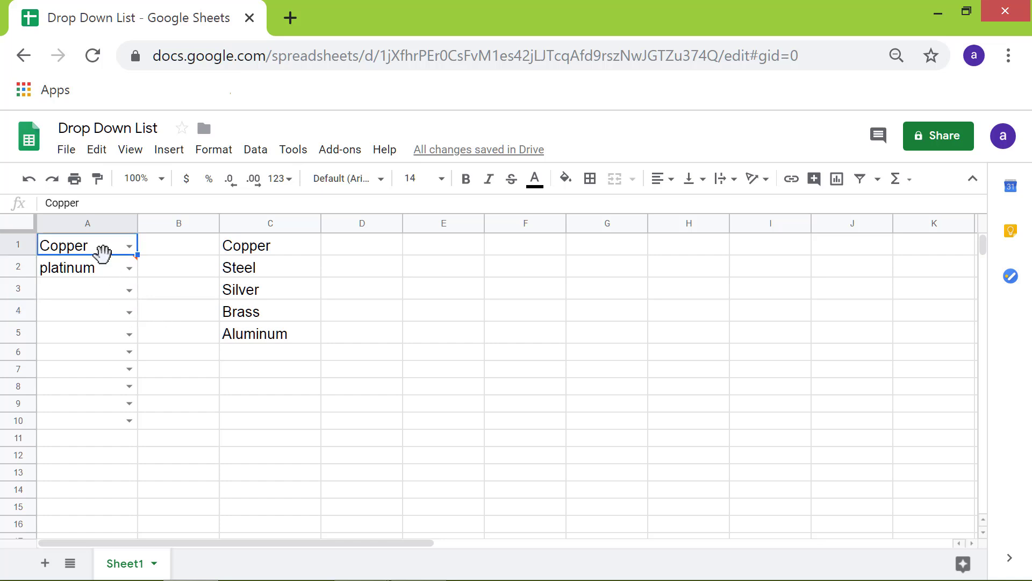
shift+click(102, 428)
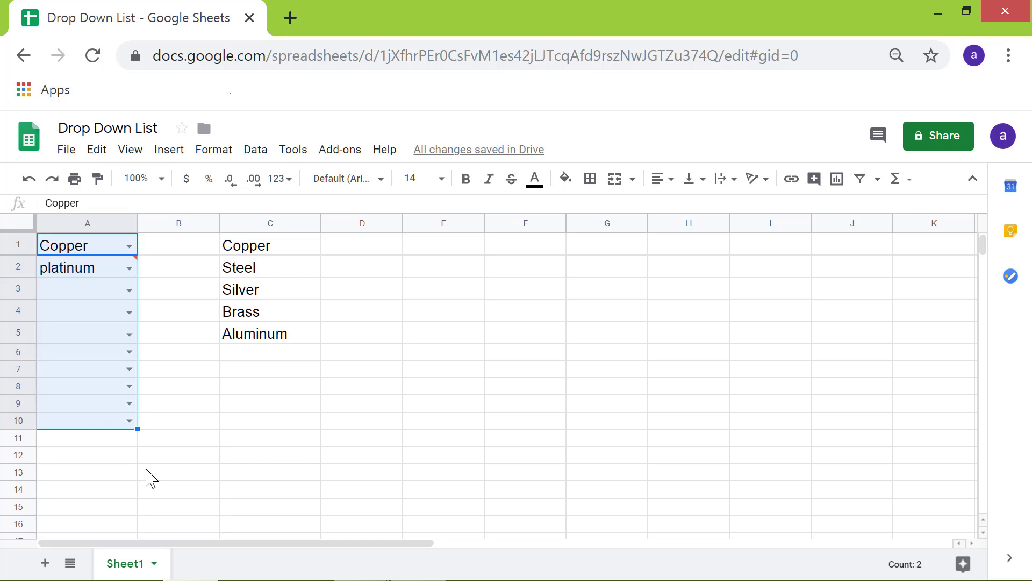
click(255, 150)
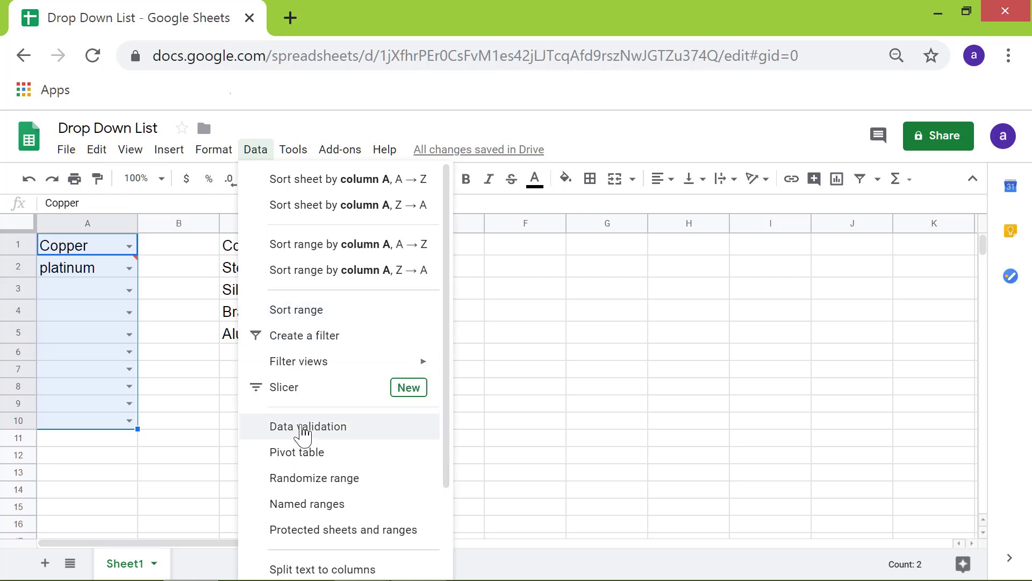
click(303, 430)
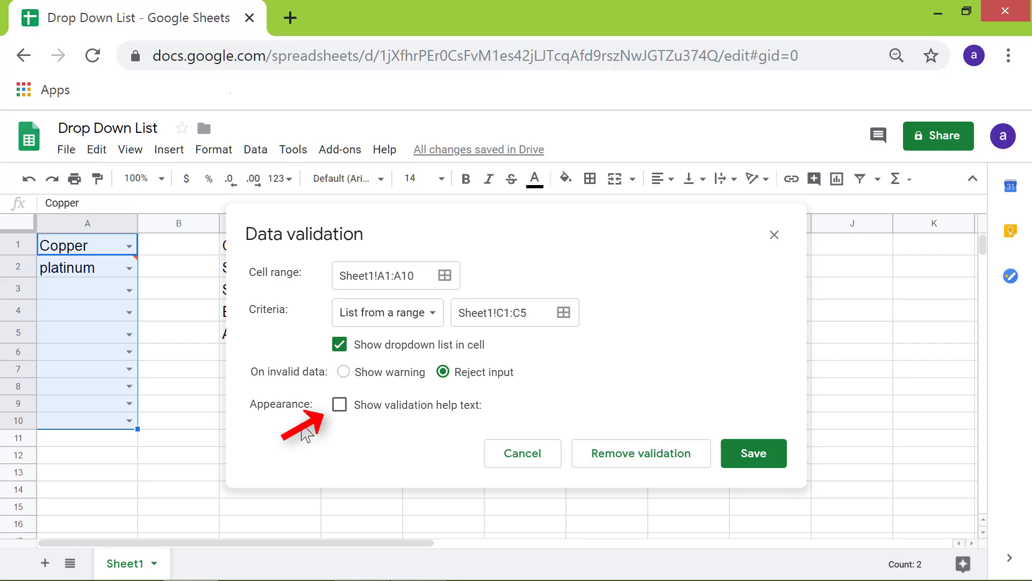
click(339, 406)
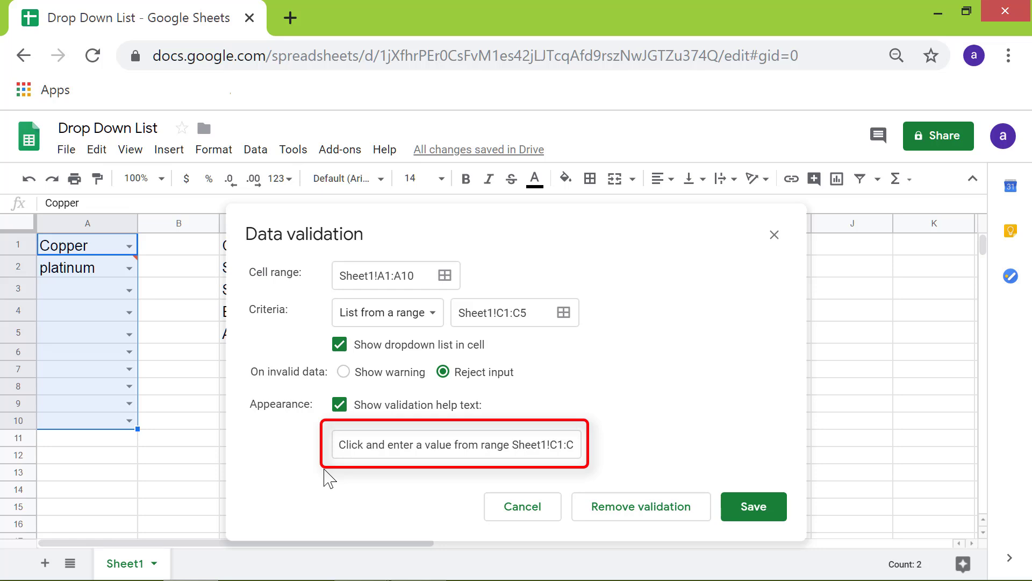
triple_click(336, 444)
key(BackSpace)
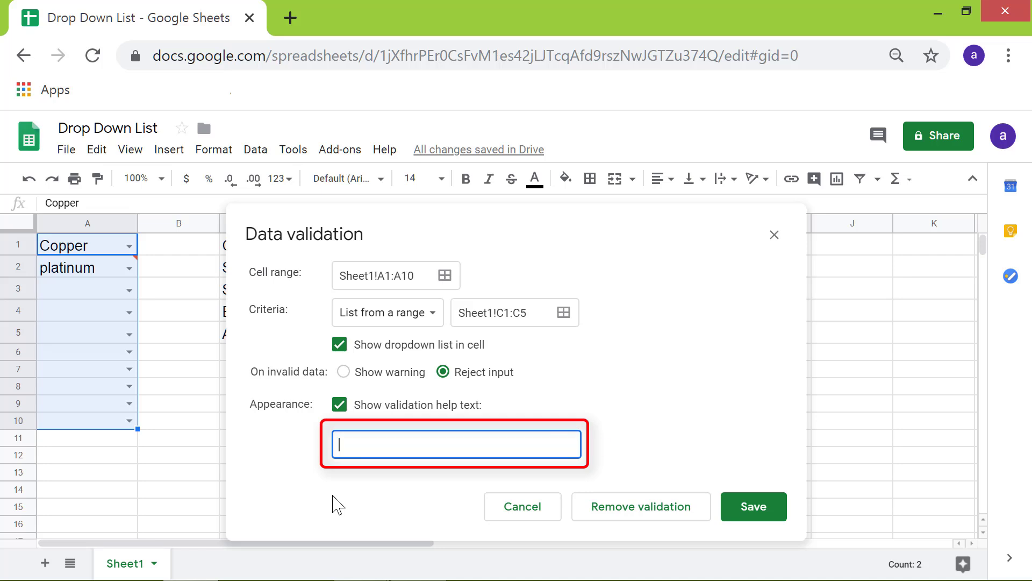
text(Select an item fr)
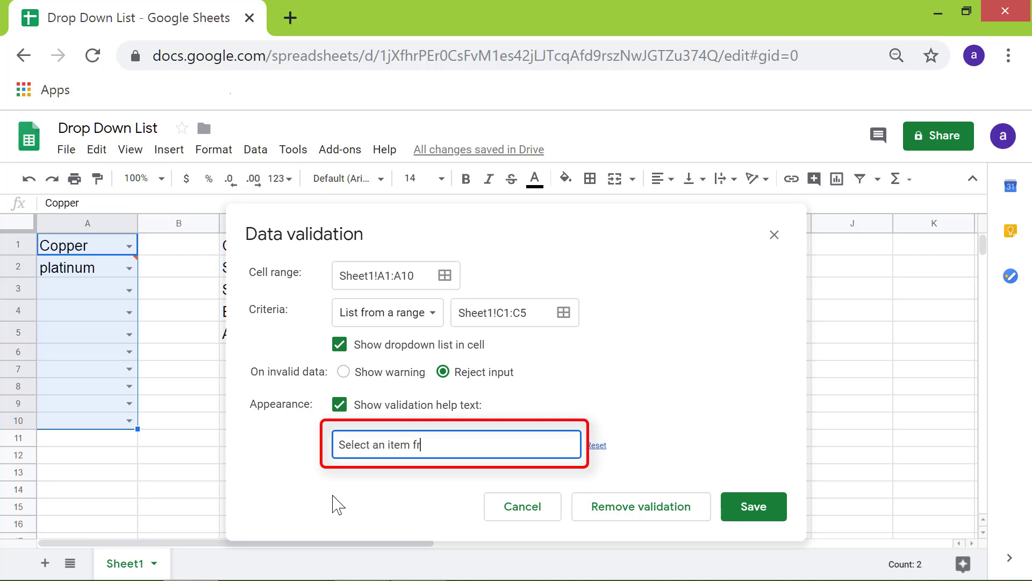
text(om the drop down list or)
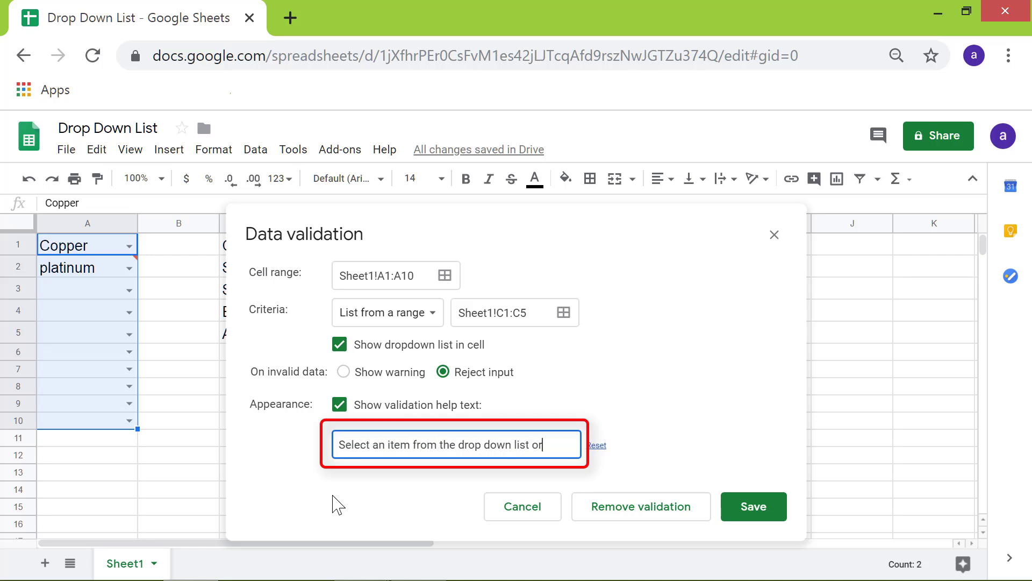
text( type valid data)
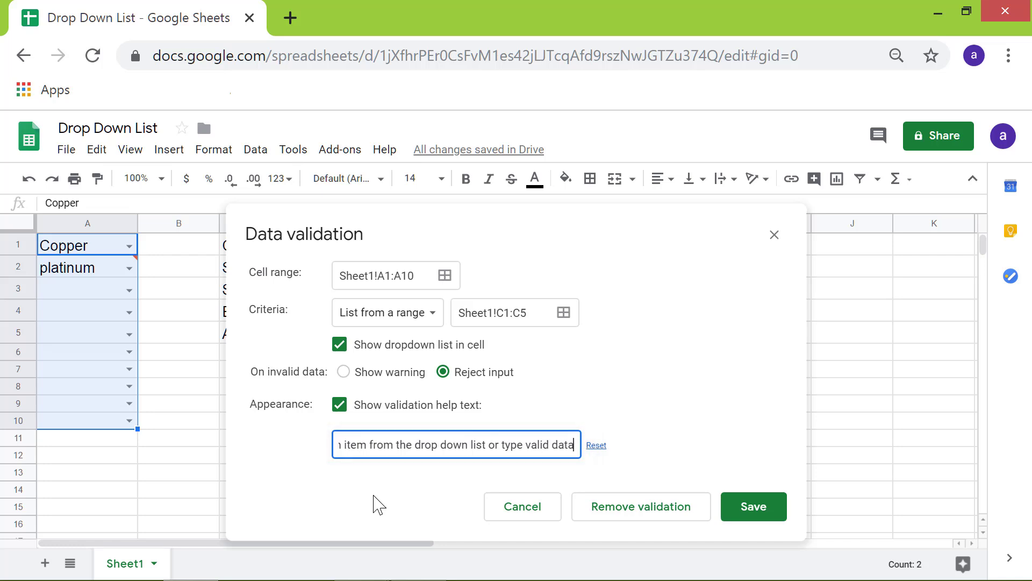
click(746, 509)
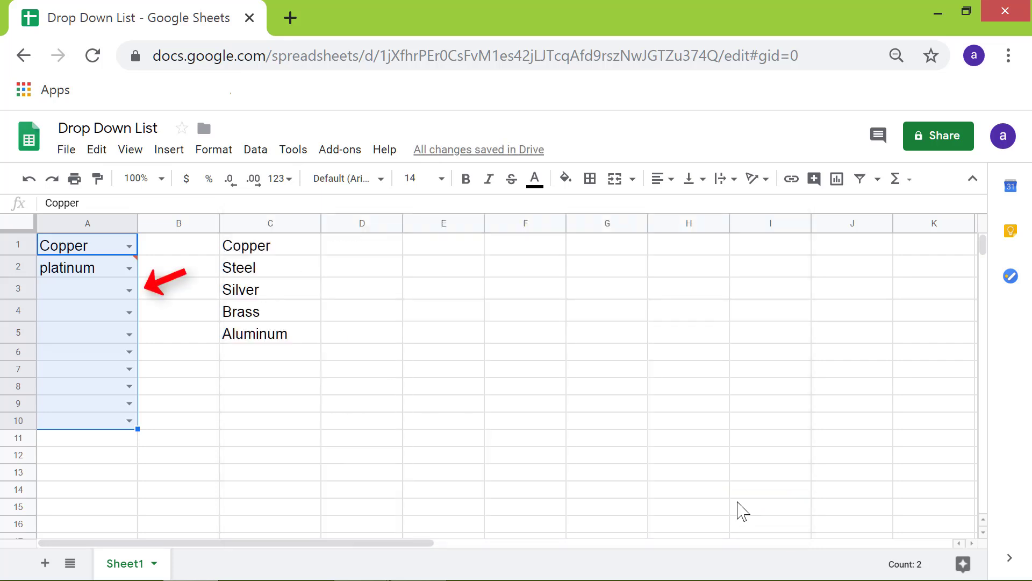
Try to enter the unlisted value iron in cell A3 to test the custom validation help text.
double_click(84, 297)
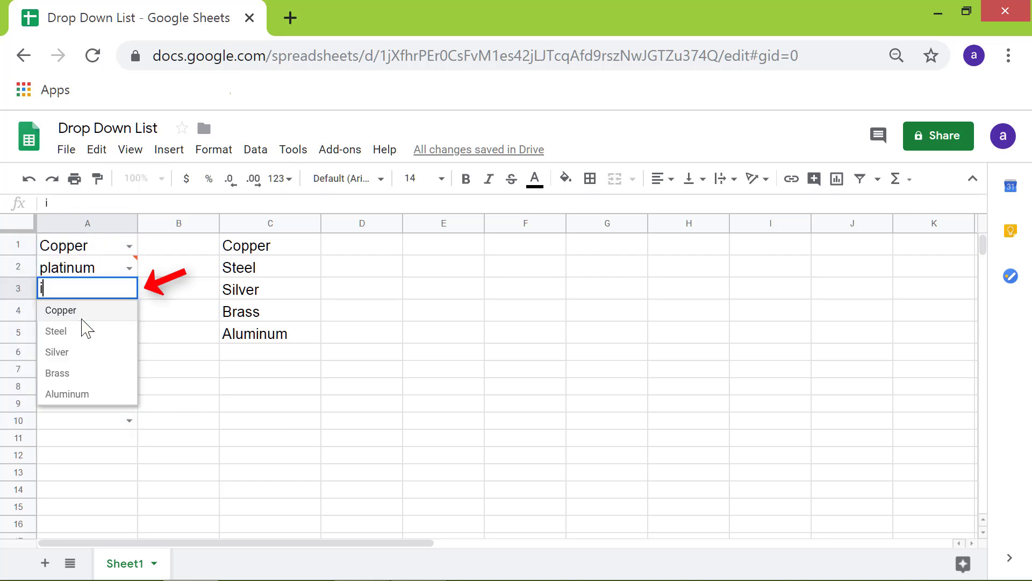
text(iron)
key(Return)
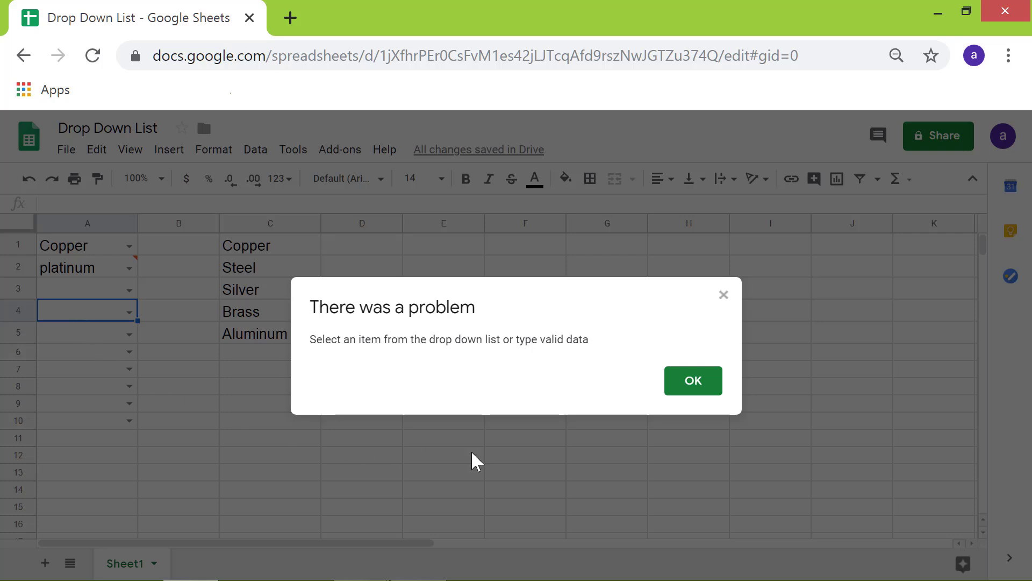
click(671, 386)
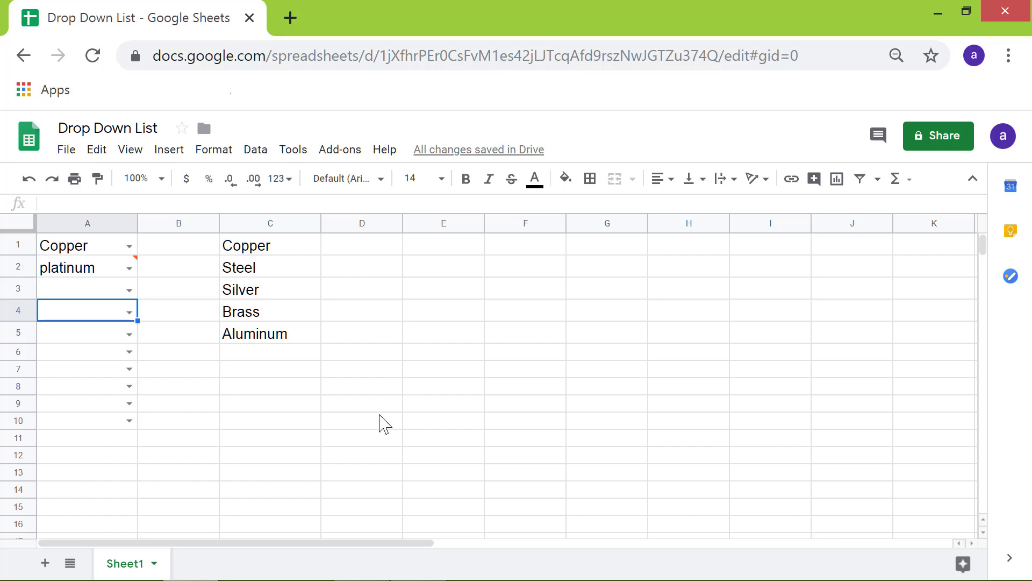
Remove the data validation from cells A1:A10.
click(96, 253)
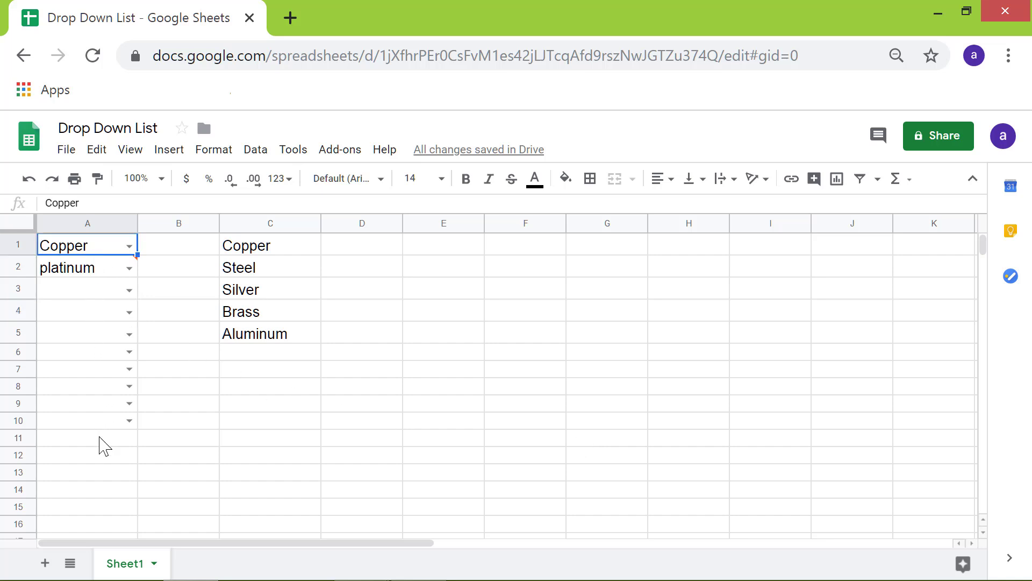
shift+click(94, 419)
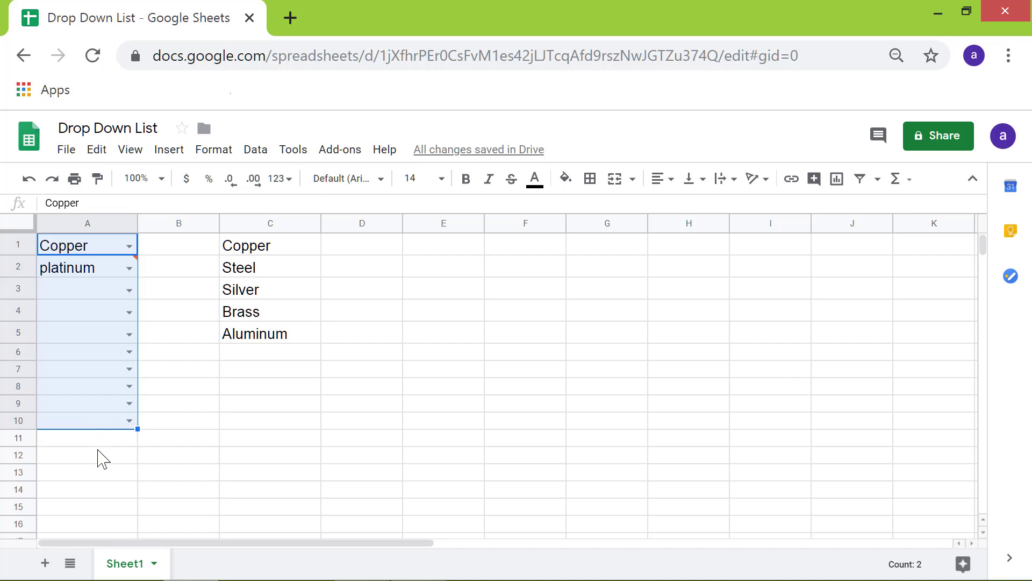
click(255, 151)
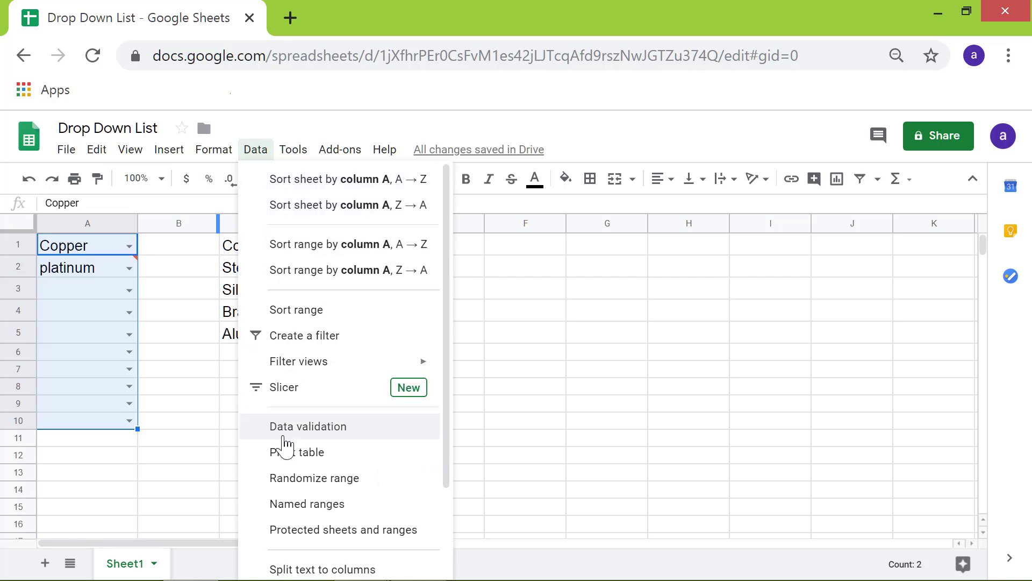
click(286, 430)
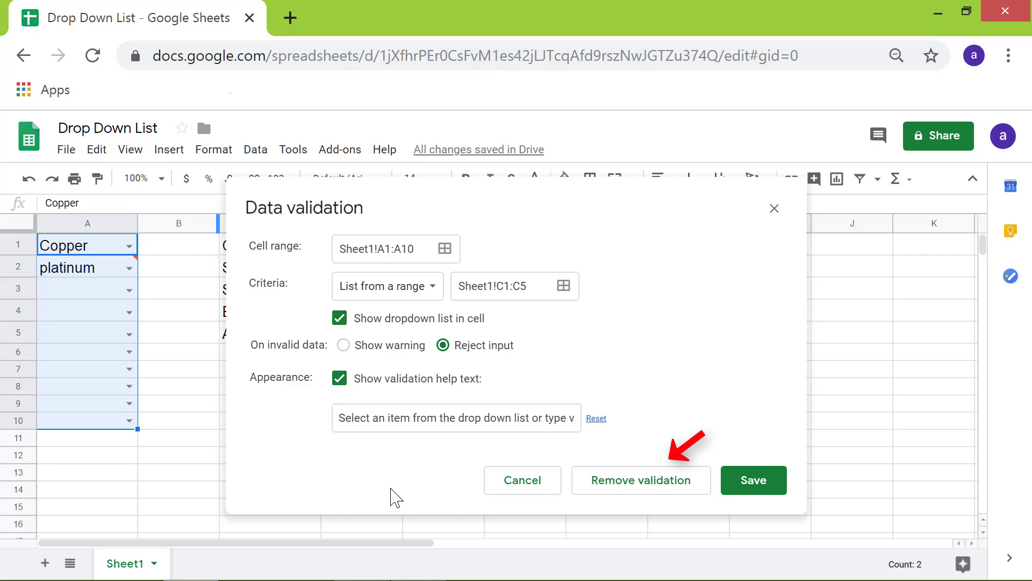
click(600, 489)
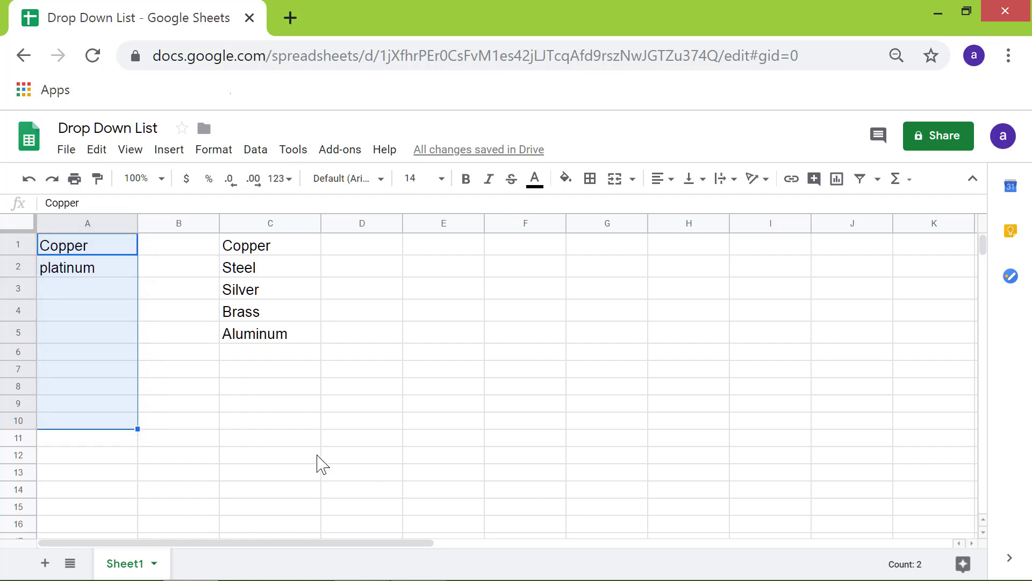
click(180, 426)
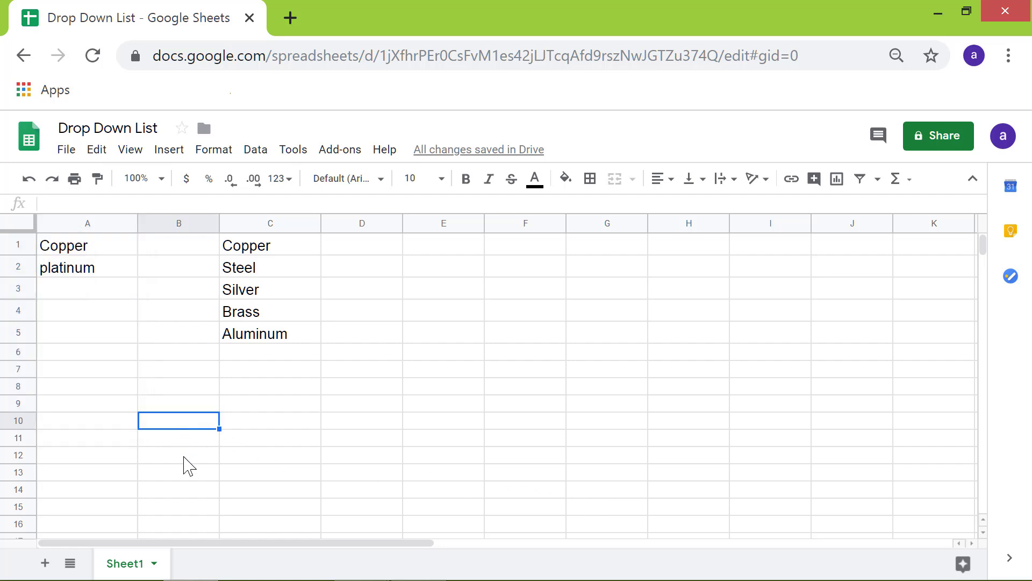